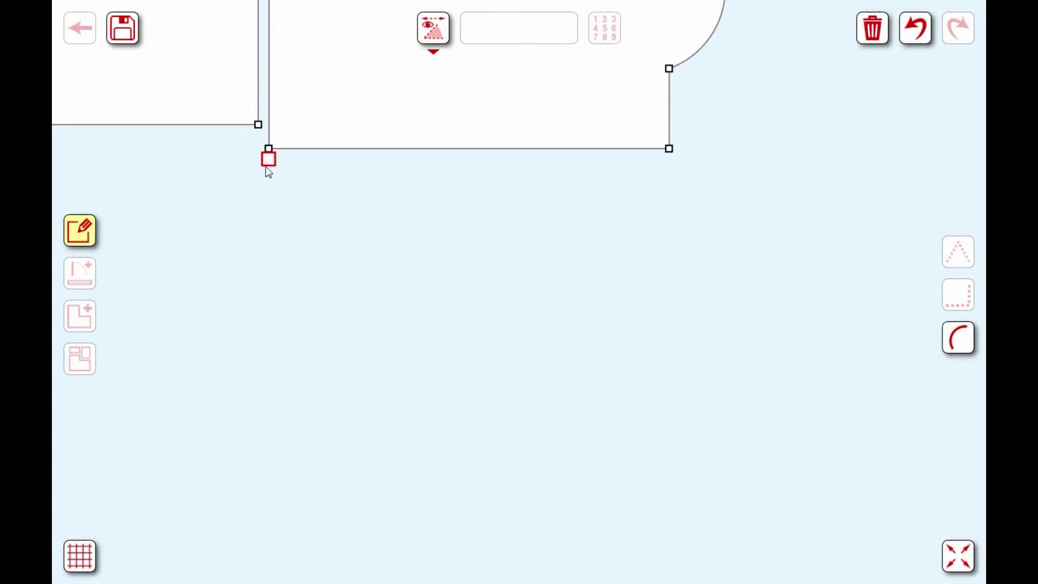
# Draw two consecutive vertical wall segments, each 0.75 long, downward from the start point beneath the room with the rounded bay.
pyautogui.click(268, 246)
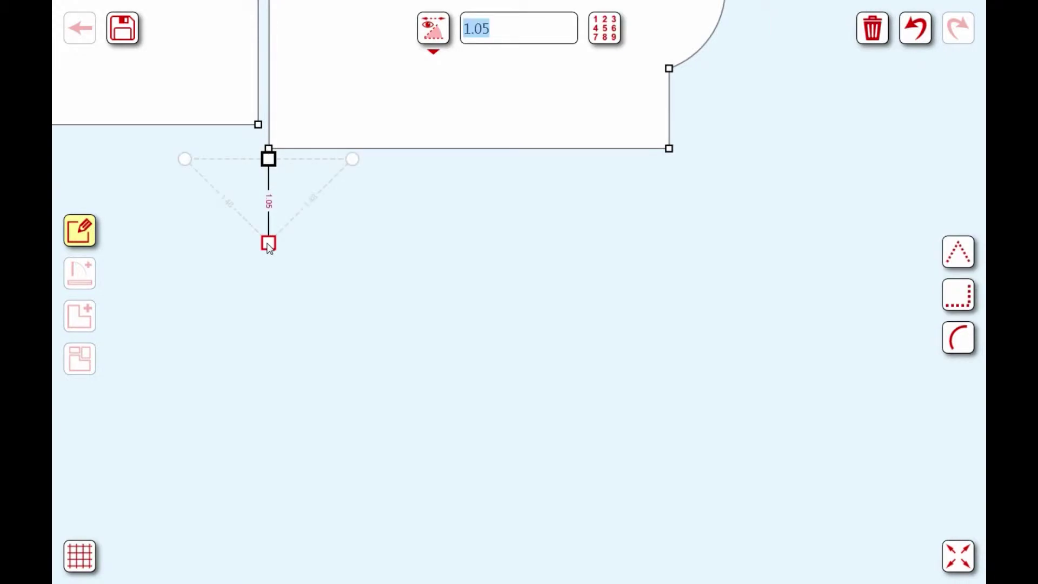
pyautogui.press('BackSpace')
pyautogui.write('.75')
pyautogui.press('Return')
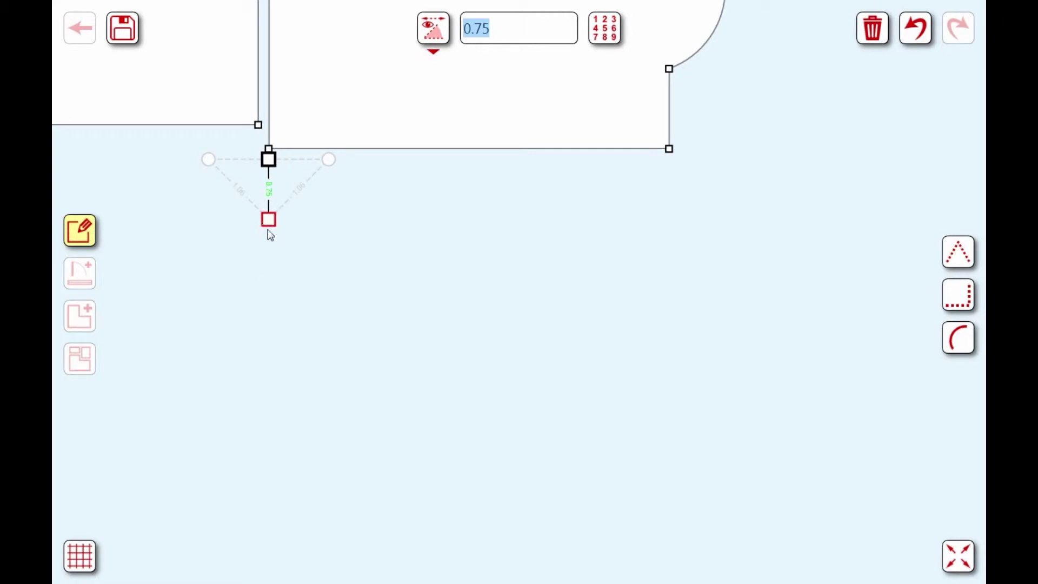
pyautogui.click(268, 285)
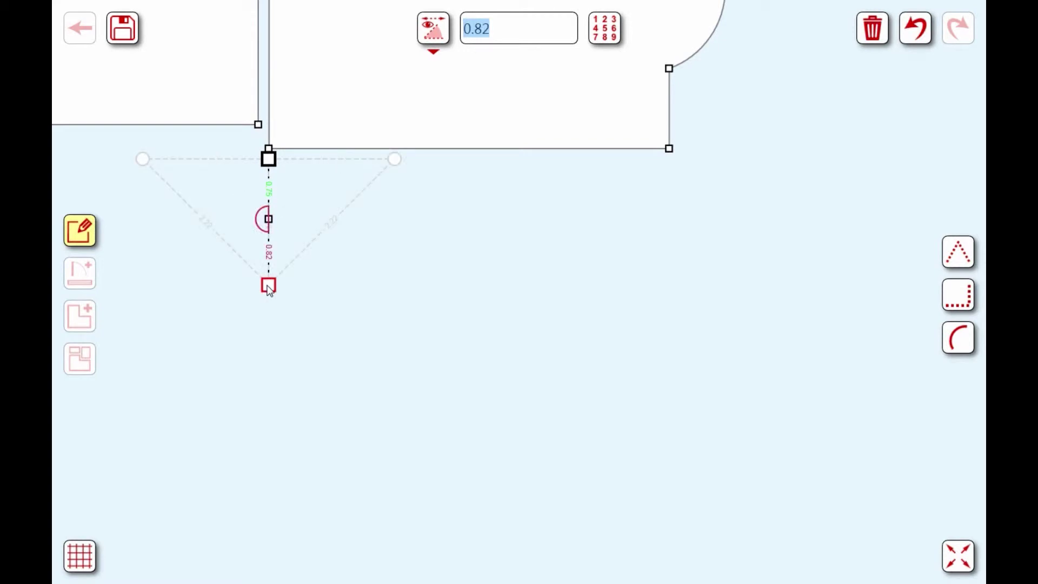
pyautogui.press('BackSpace')
pyautogui.write('.75')
pyautogui.press('Return')
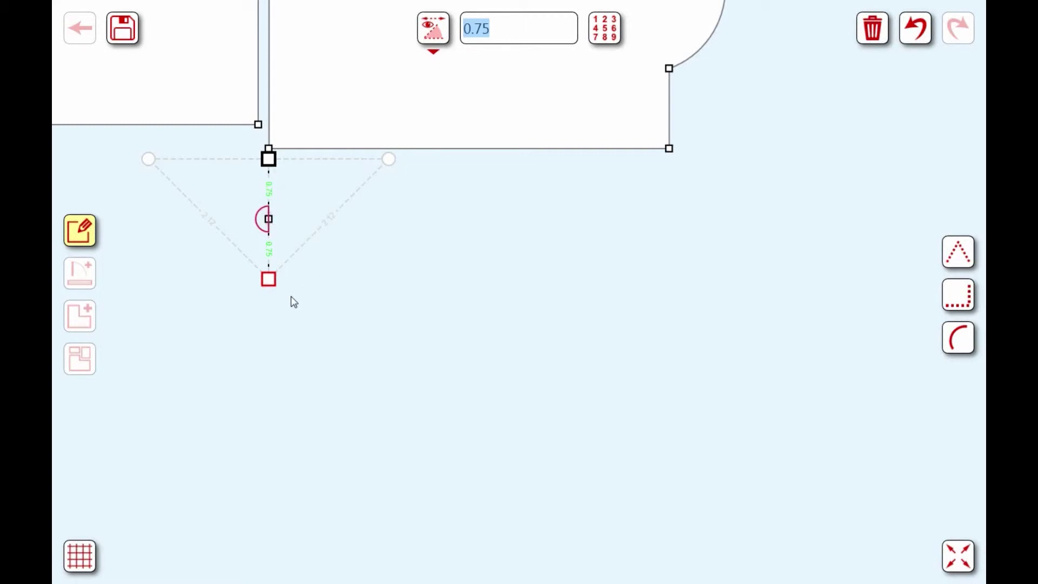
pyautogui.click(956, 249)
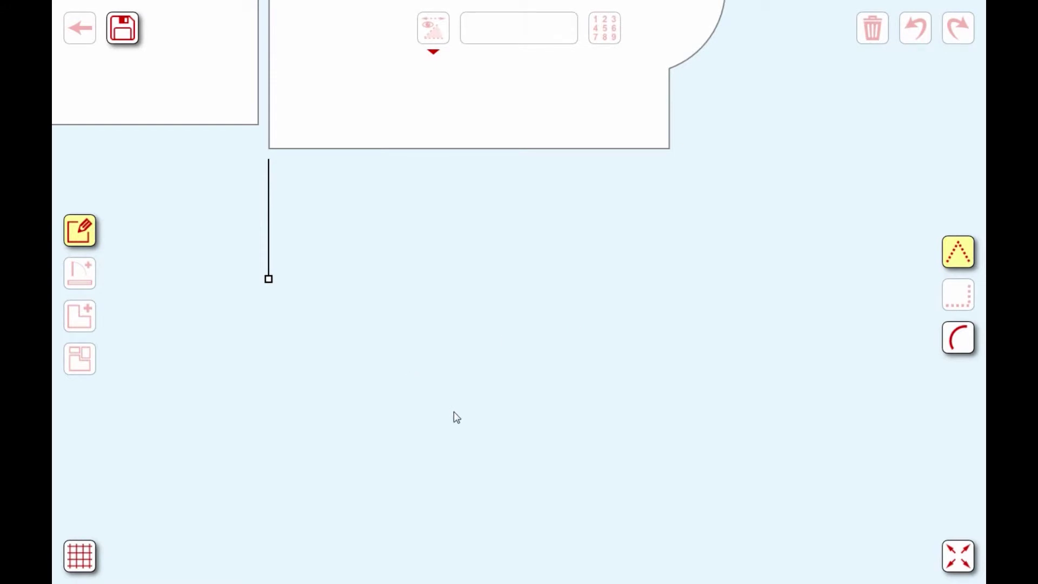
pyautogui.click(498, 410)
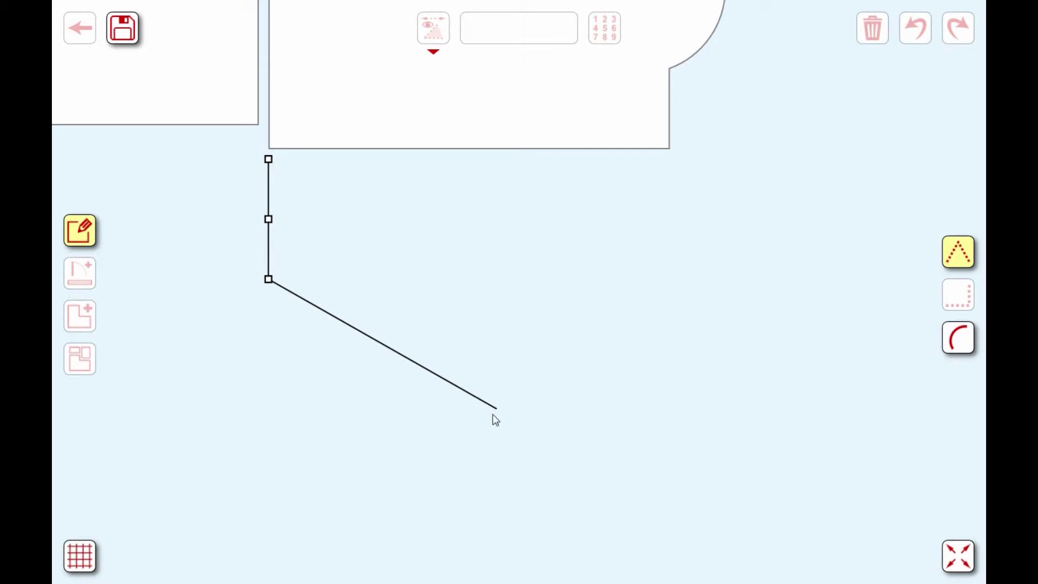
pyautogui.click(270, 220)
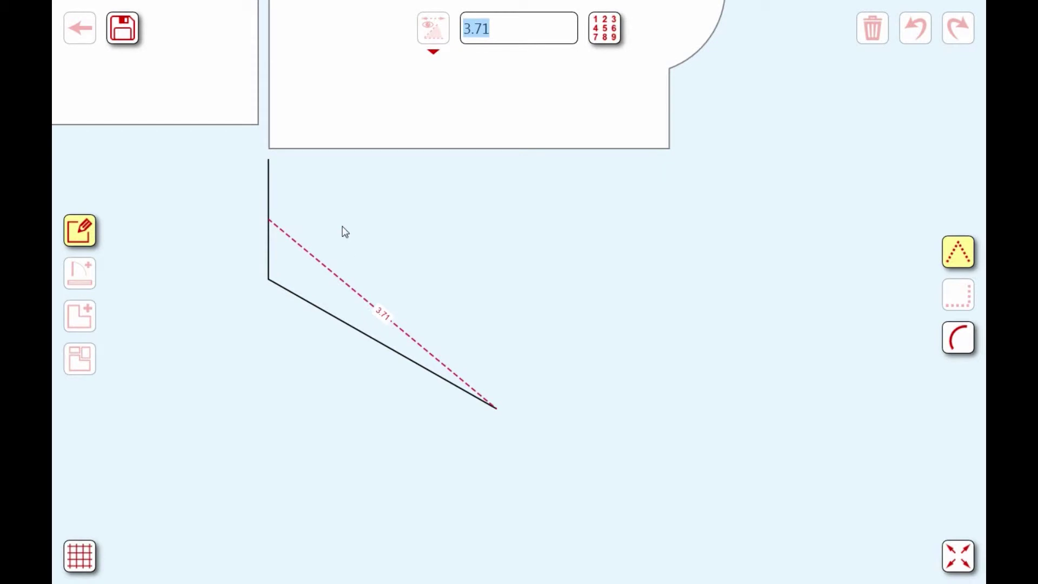
pyautogui.click(372, 264)
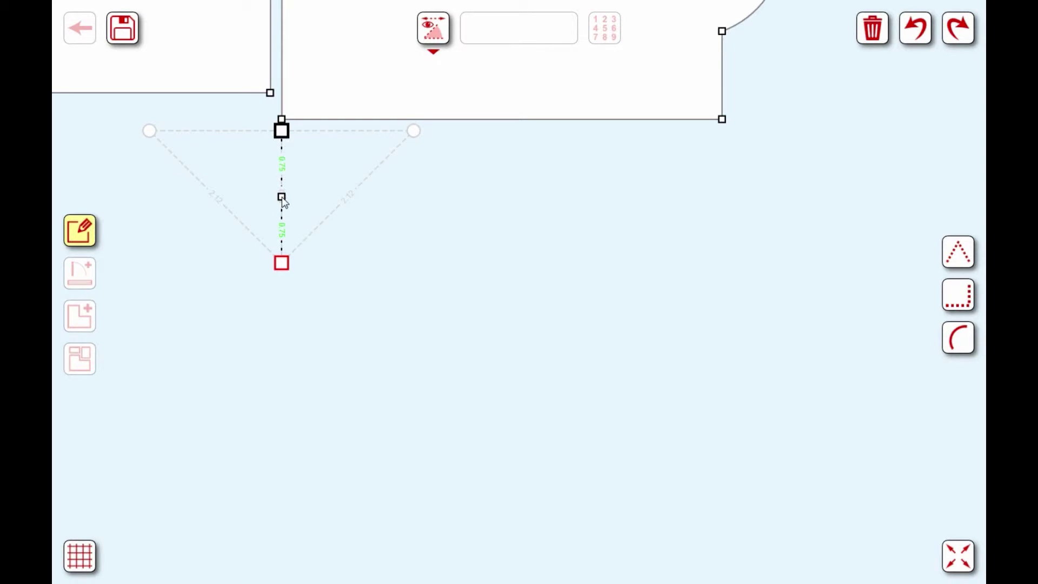
# Triangulate a new corner at 3.6 from the wall's middle point and 3.2 from its lower end point.
pyautogui.click(958, 260)
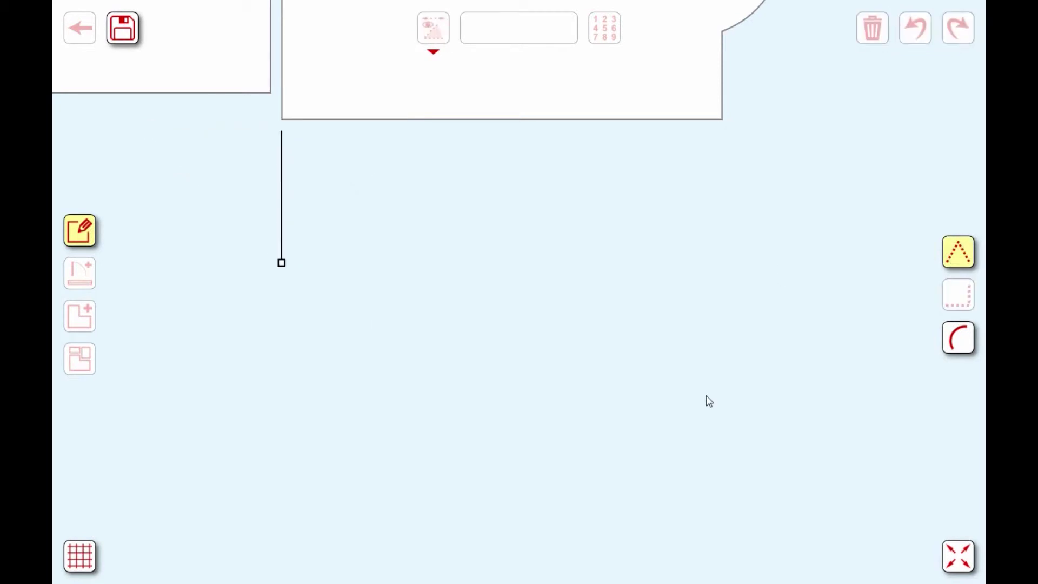
pyautogui.click(506, 402)
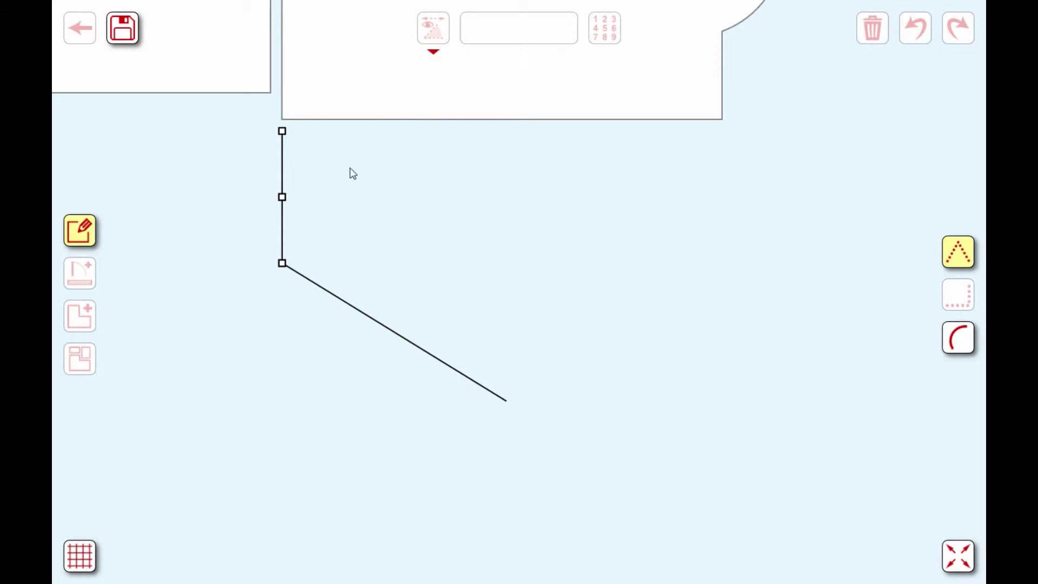
pyautogui.click(281, 198)
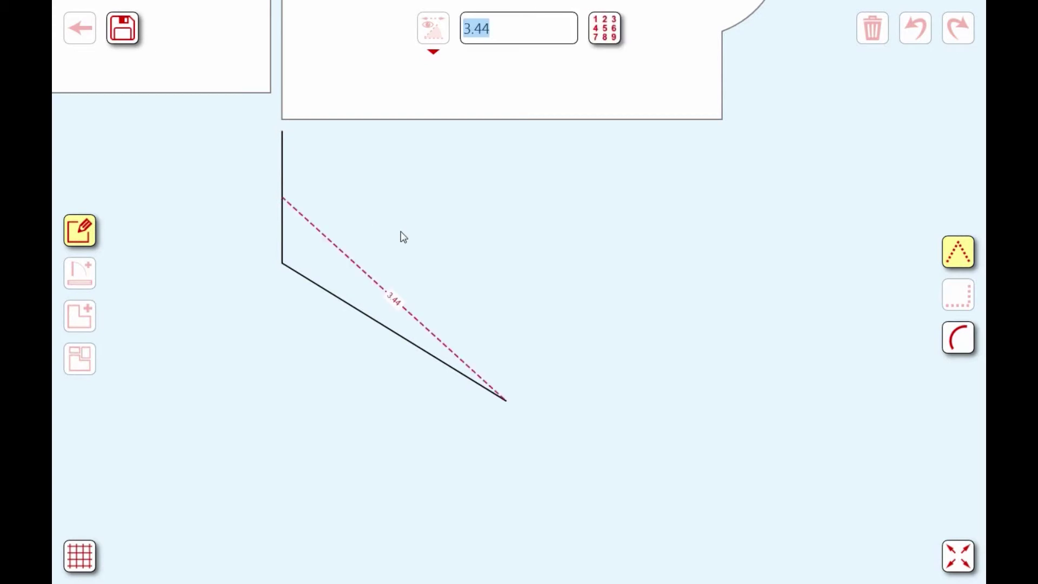
pyautogui.write('3.6')
pyautogui.press('Return')
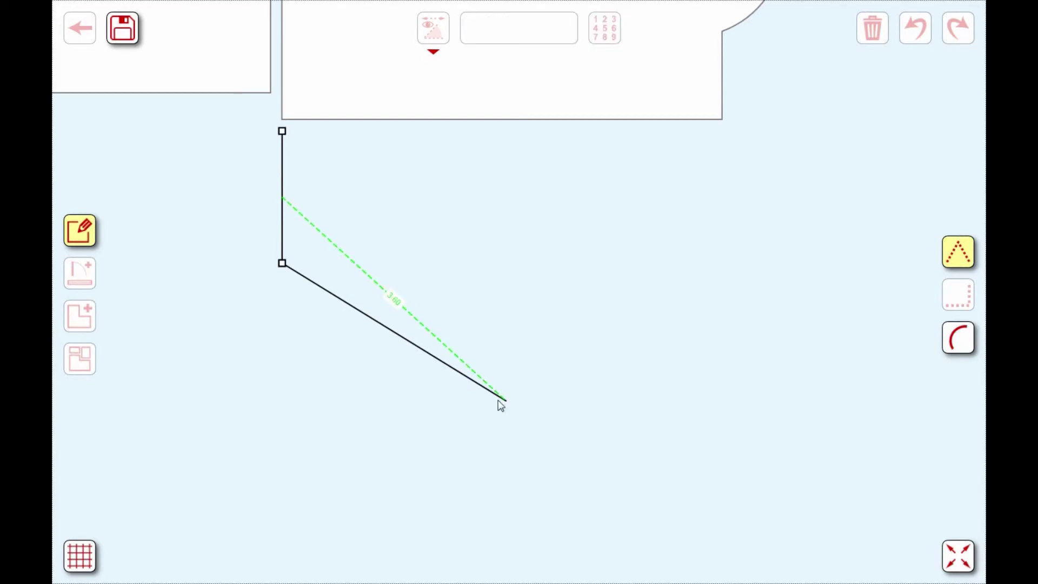
pyautogui.click(282, 265)
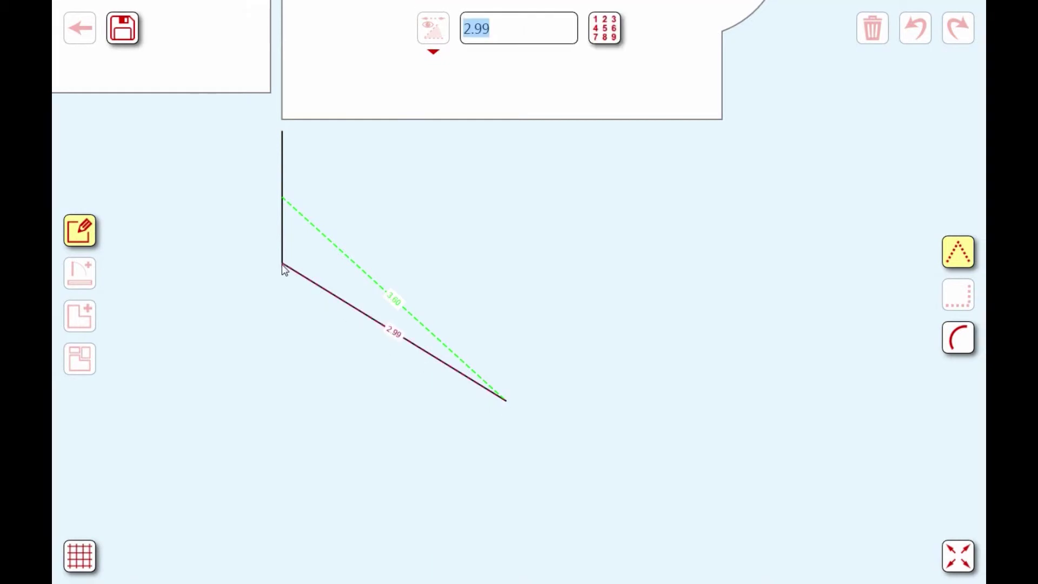
pyautogui.write('3.2')
pyautogui.press('Return')
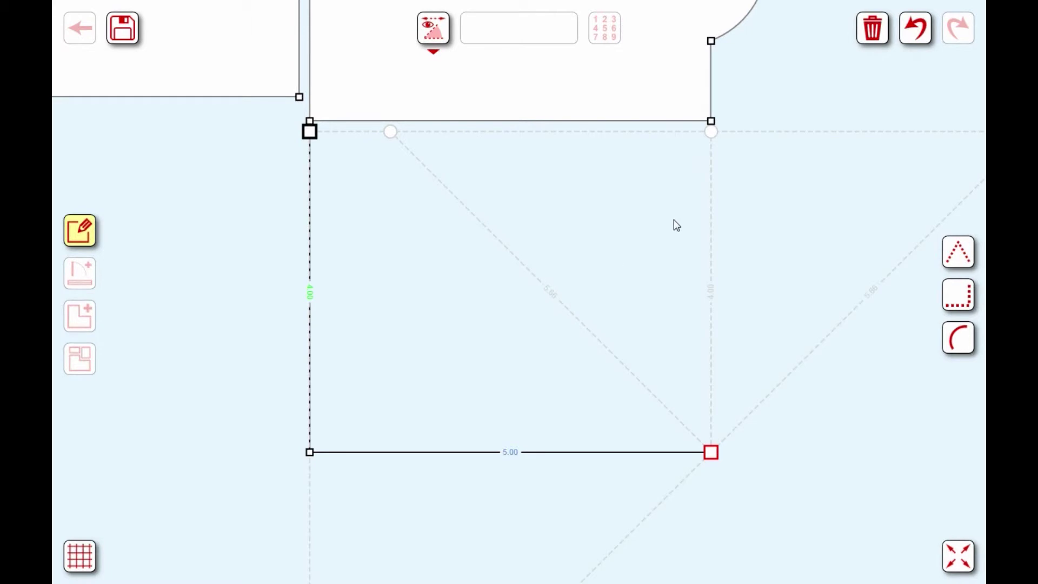
# Add a curved wall from the lower-right corner, triangulating its end at 3.5 from the start corner and 5.3 from the lower-left corner.
pyautogui.scroll(5, 748, 261)
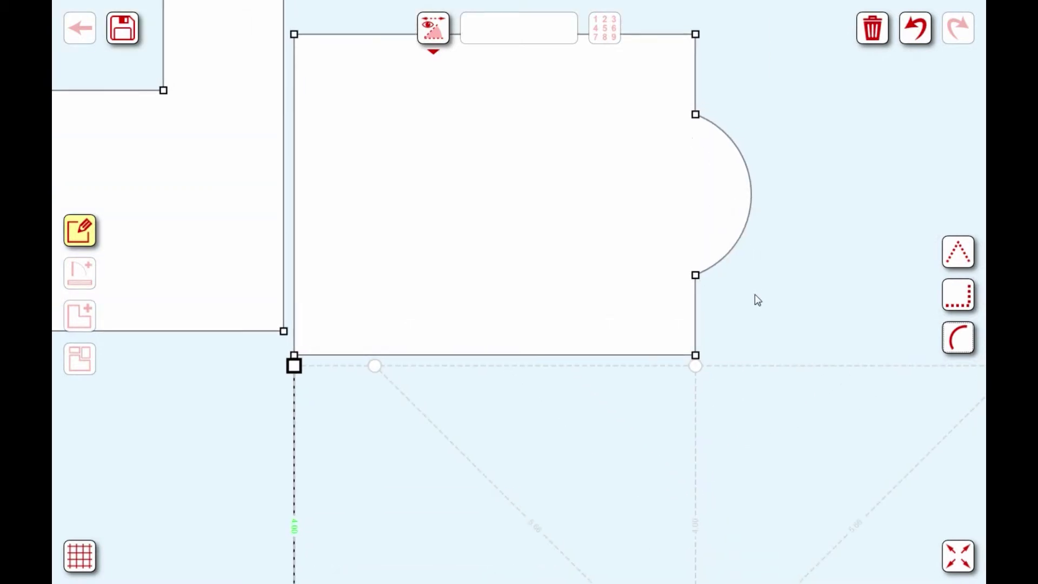
pyautogui.scroll(-5, 752, 325)
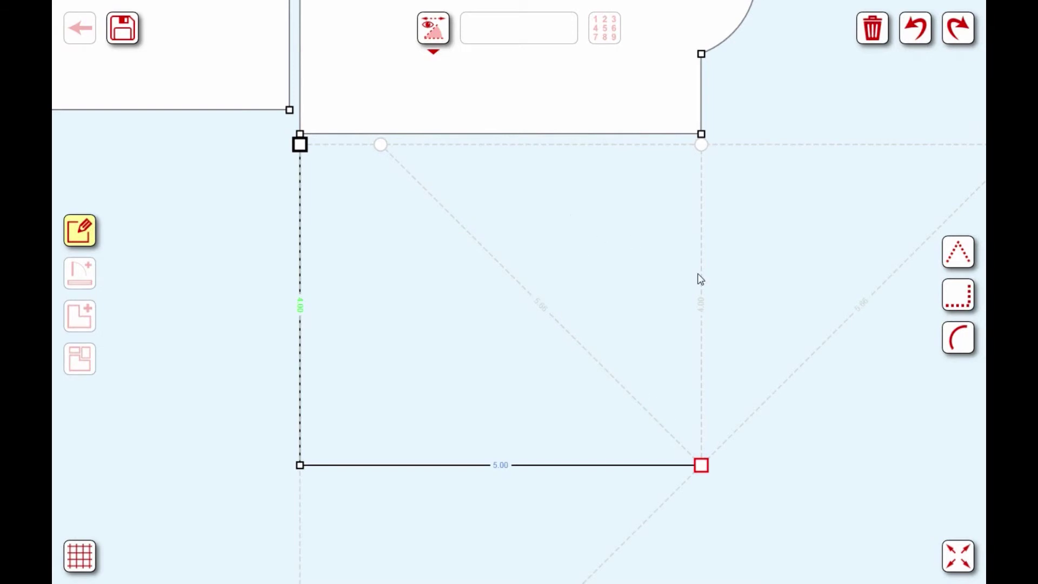
pyautogui.click(952, 346)
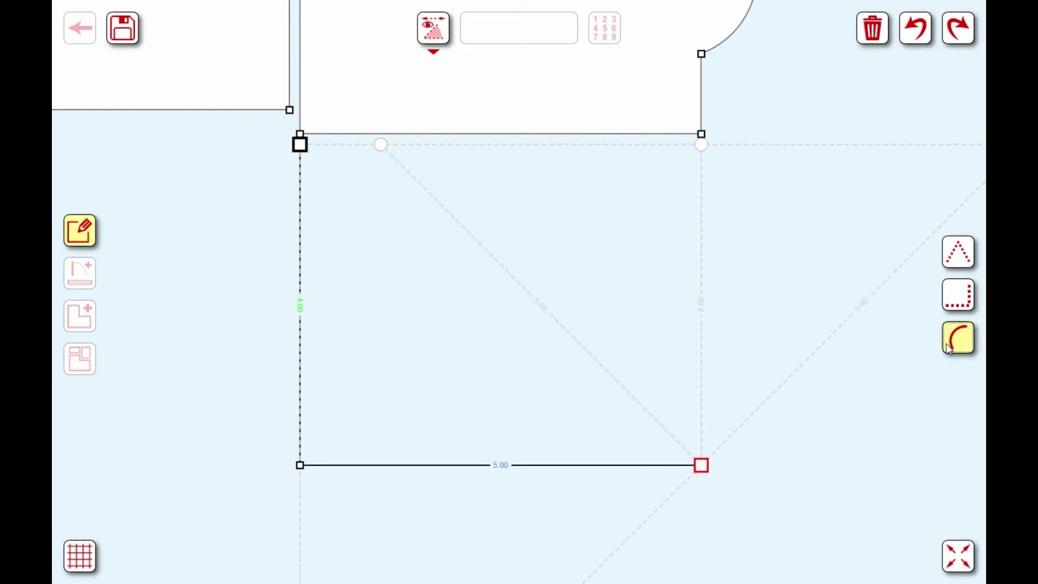
pyautogui.click(951, 254)
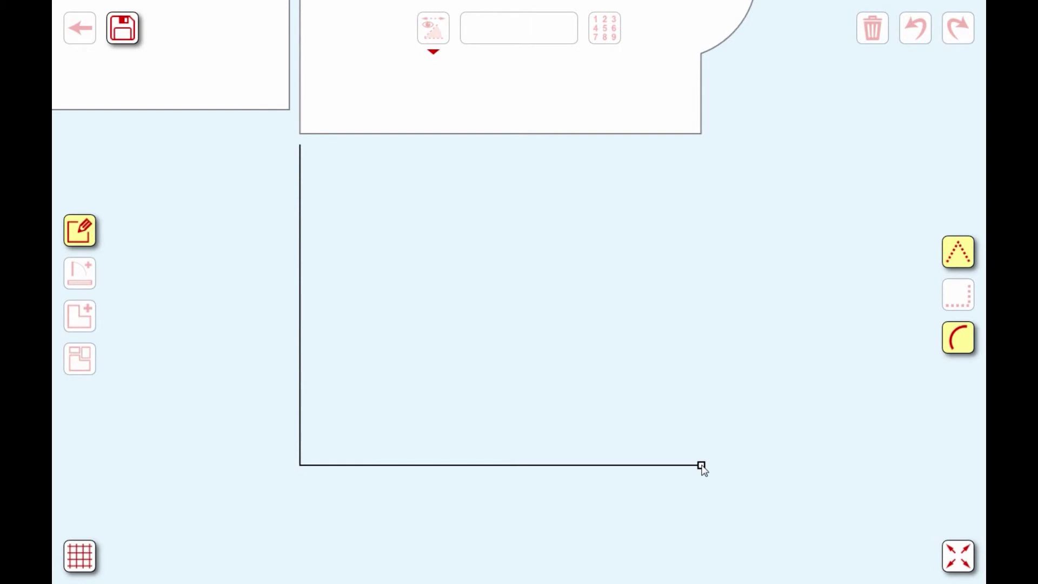
pyautogui.click(585, 149)
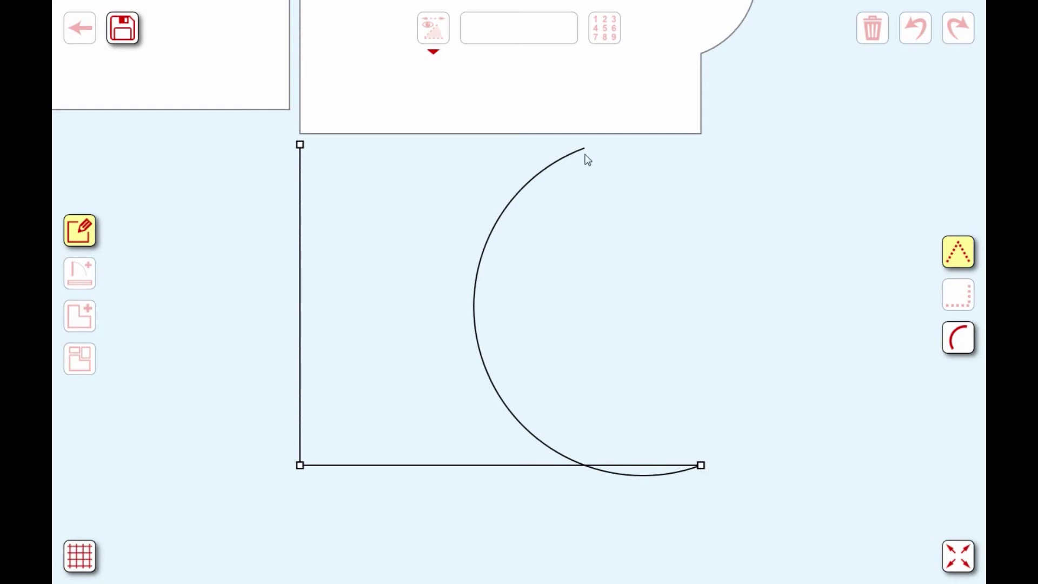
pyautogui.click(301, 145)
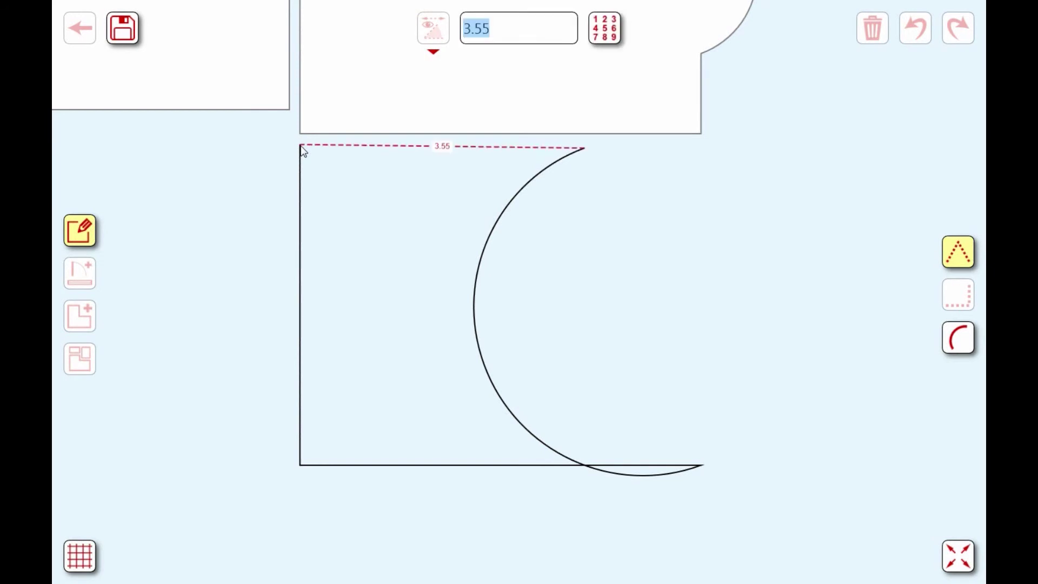
pyautogui.write('3.5')
pyautogui.press('Return')
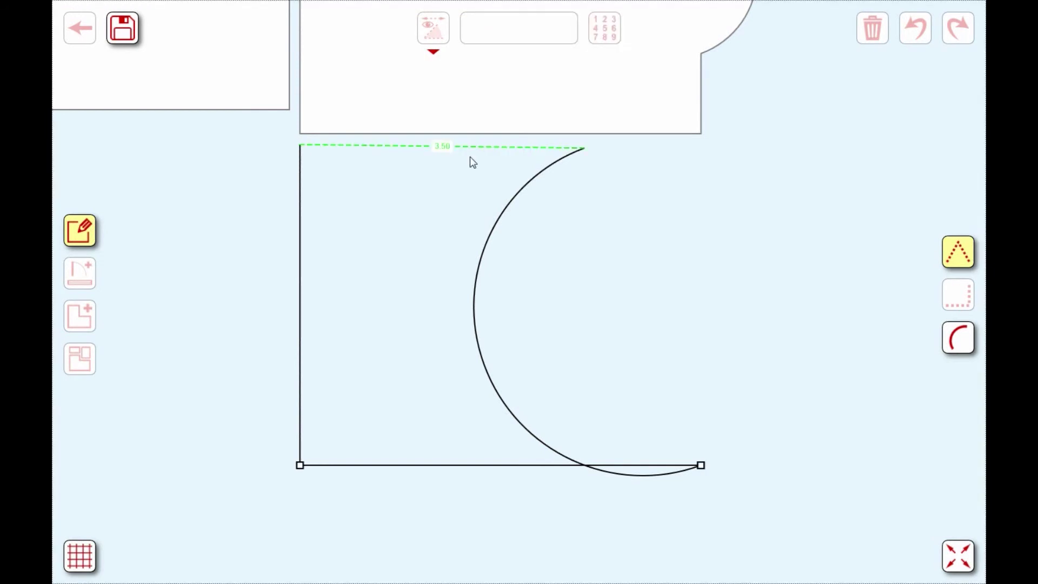
pyautogui.click(300, 465)
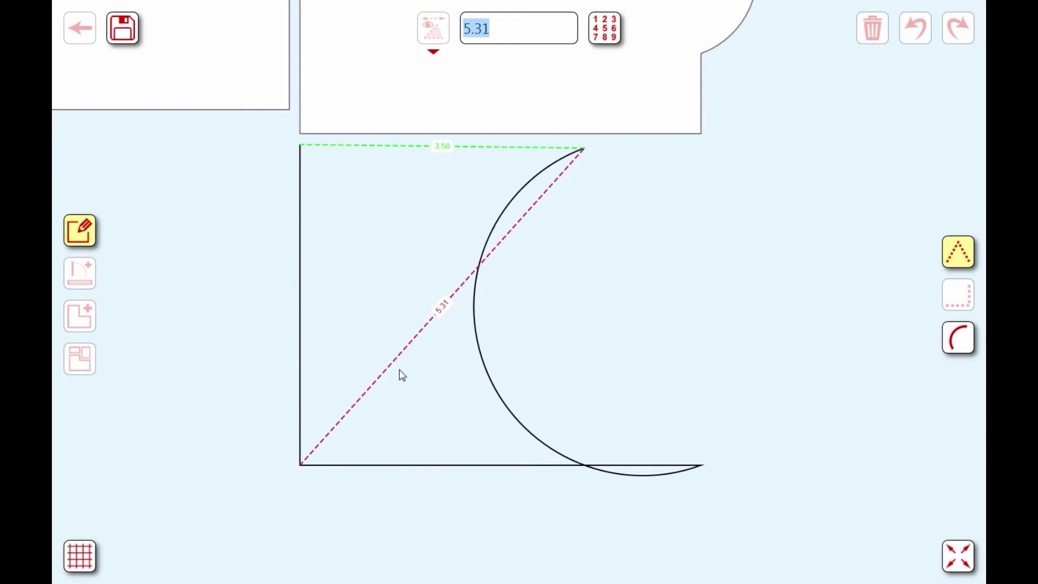
pyautogui.write('5.3')
pyautogui.press('Return')
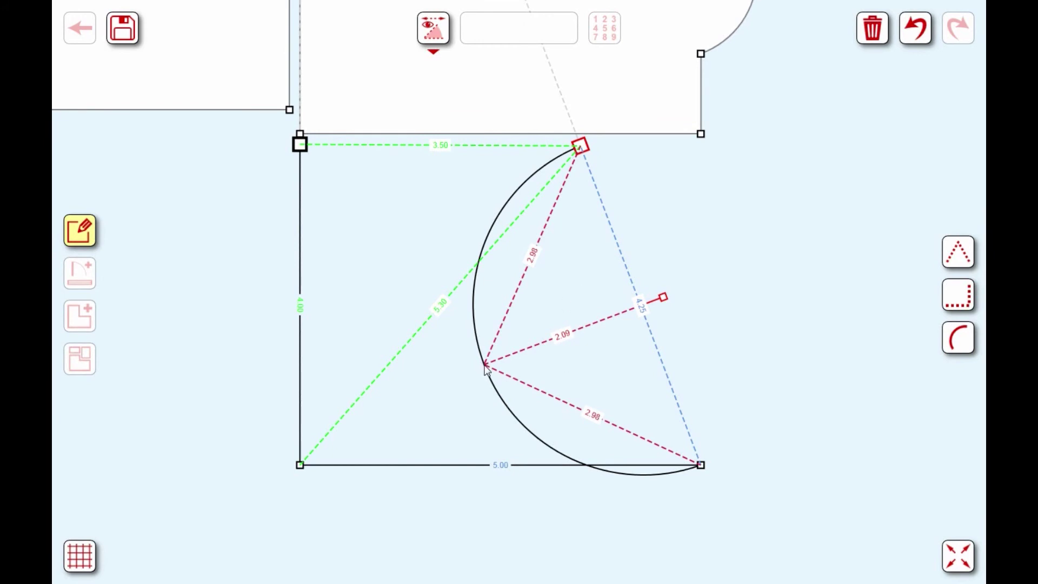
# Triangulate the arc's middle point at 4.2 from the start corner and 4.0 from the lower-left corner, and close the room outline.
pyautogui.click(957, 258)
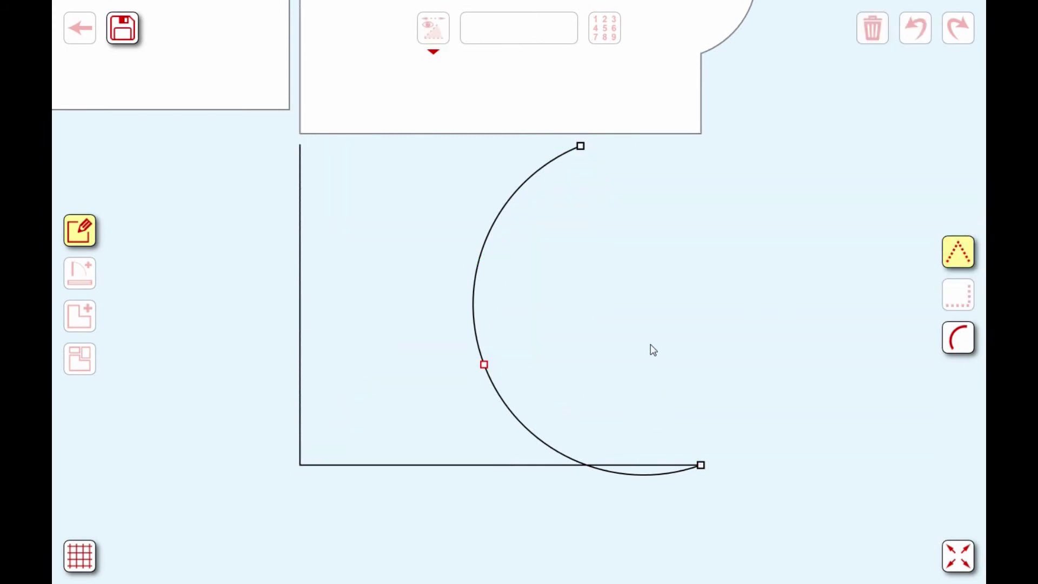
pyautogui.click(485, 368)
pyautogui.click(300, 145)
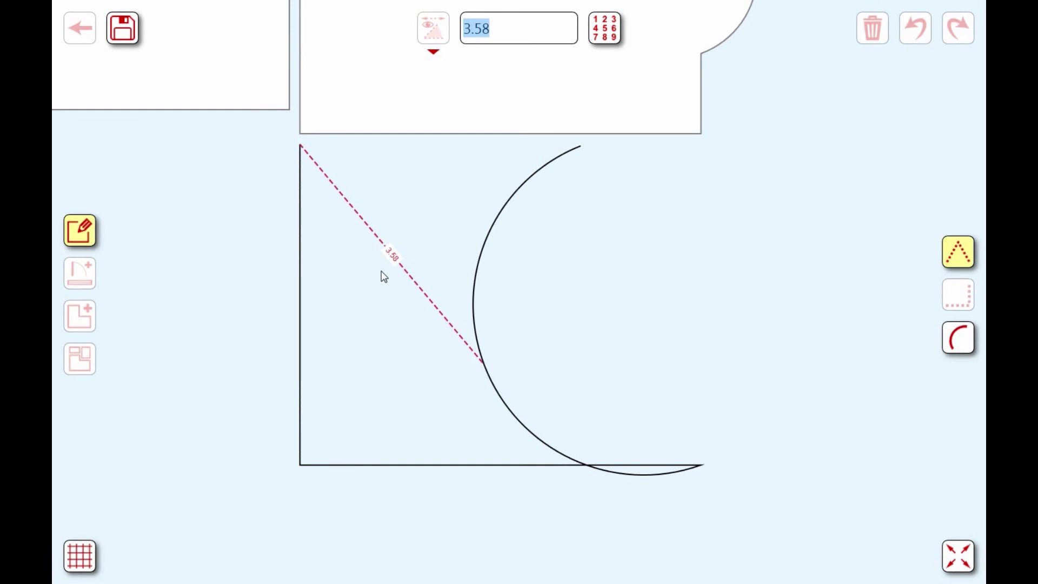
pyautogui.press('BackSpace')
pyautogui.write('4.2')
pyautogui.press('Return')
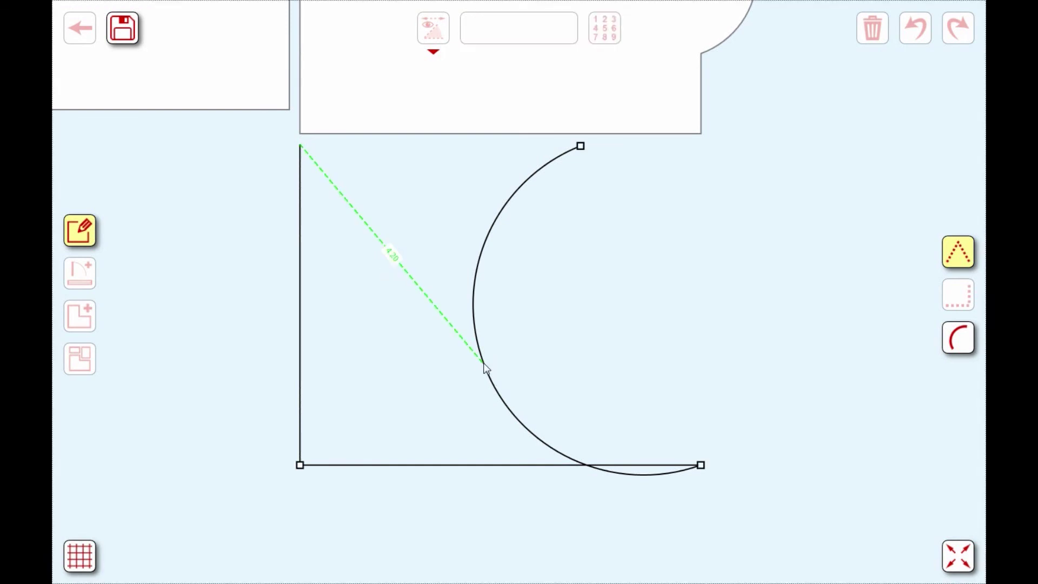
pyautogui.click(301, 466)
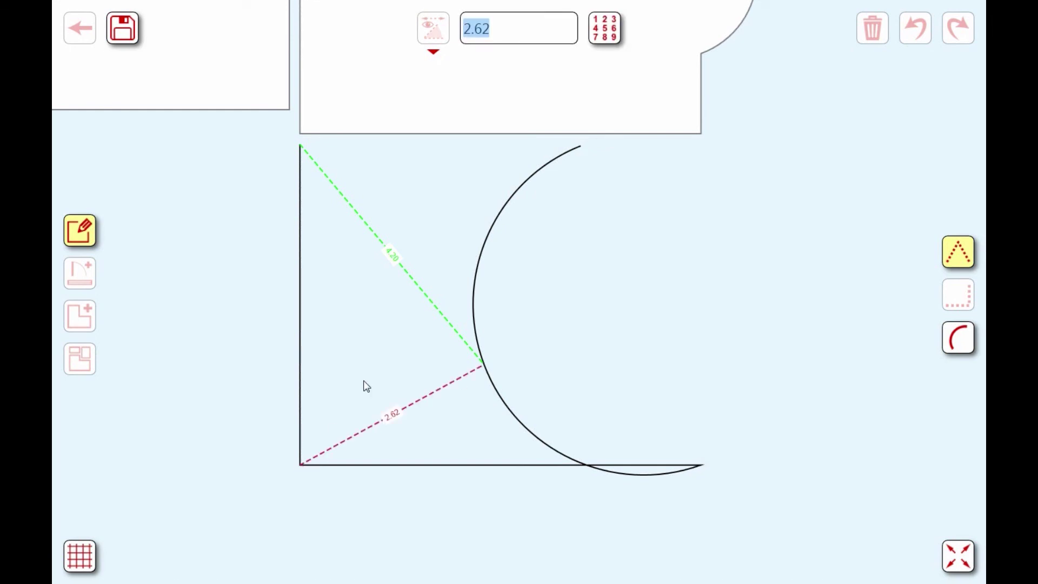
pyautogui.write('4.0')
pyautogui.press('Return')
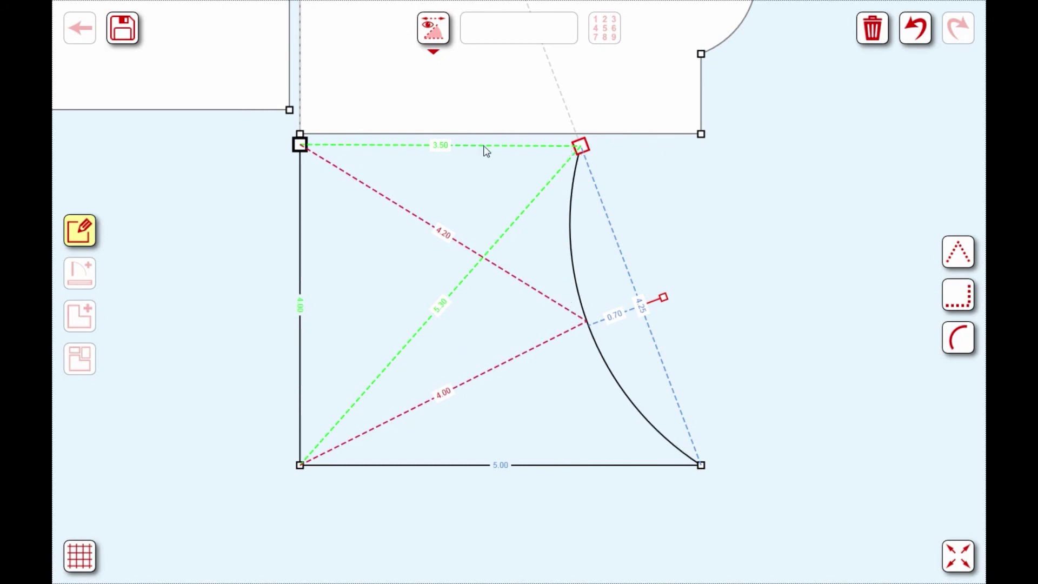
pyautogui.click(300, 145)
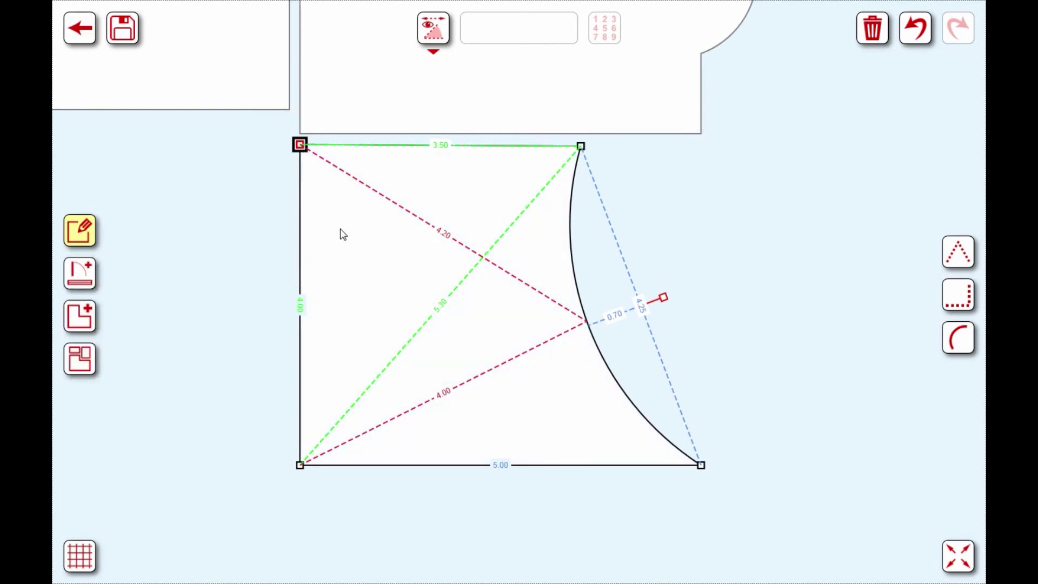